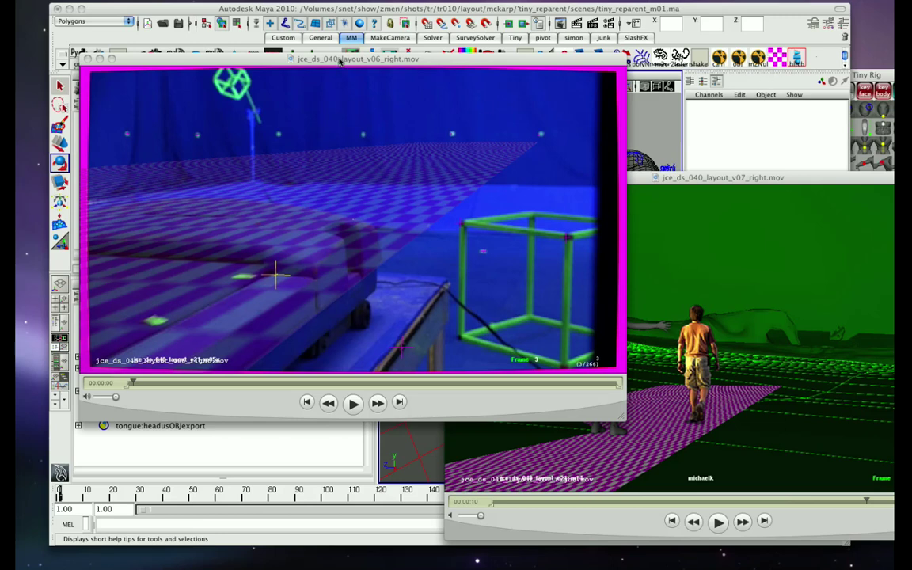
Reposition the v06 window and play the jce_ds_040_layout_v06_right.mov blue-screen treadmill clip
drag(340, 61, 343, 69)
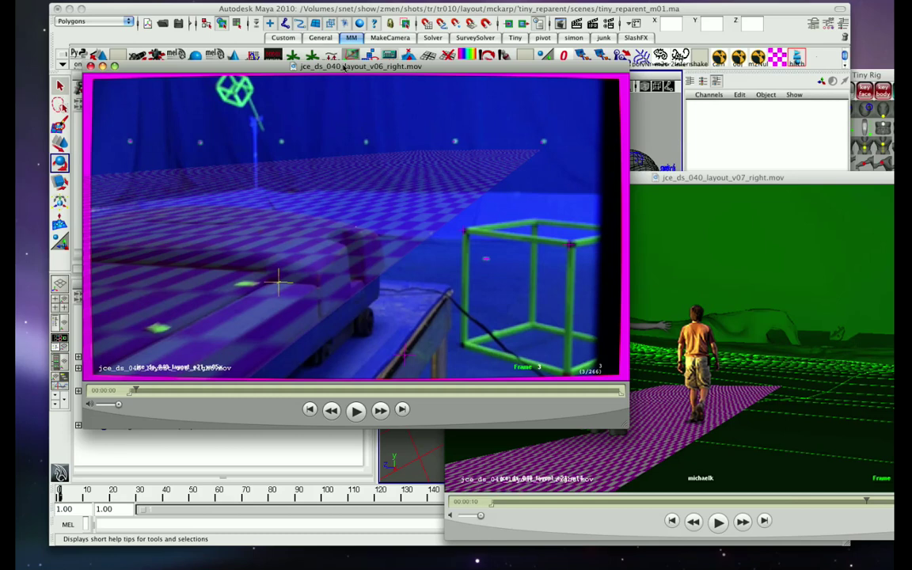
click(357, 410)
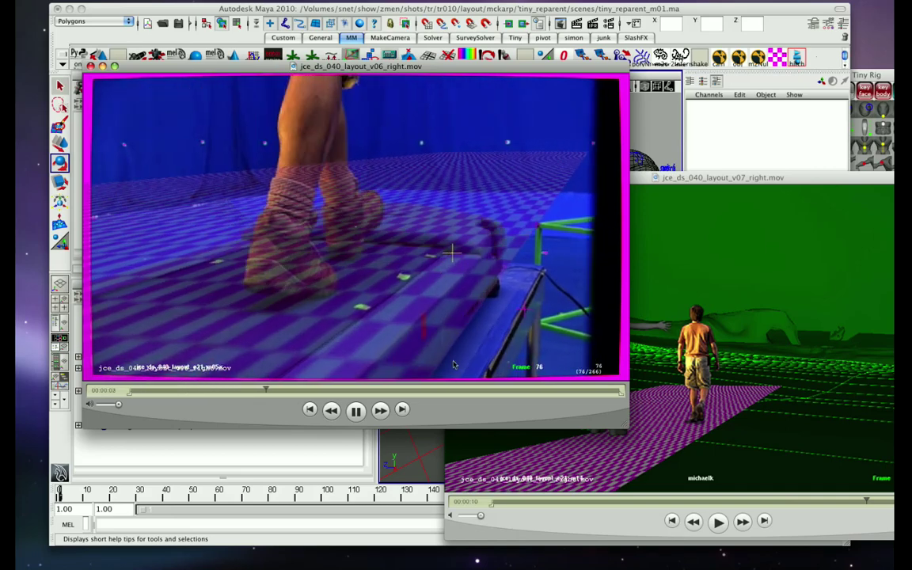
Pause the v06 clip at frame 96, then center and play the v07 layout clip to frame 230
click(358, 411)
drag(747, 182, 549, 136)
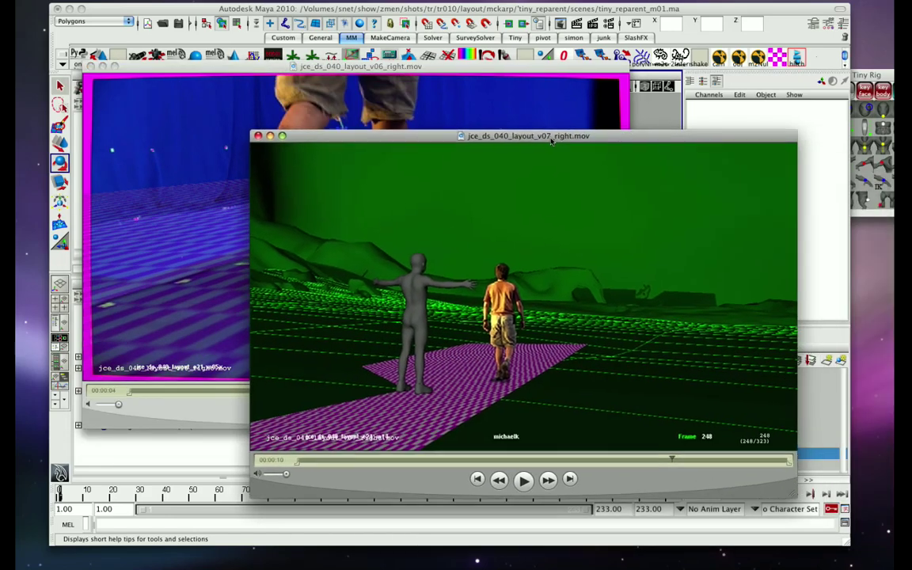
key(space)
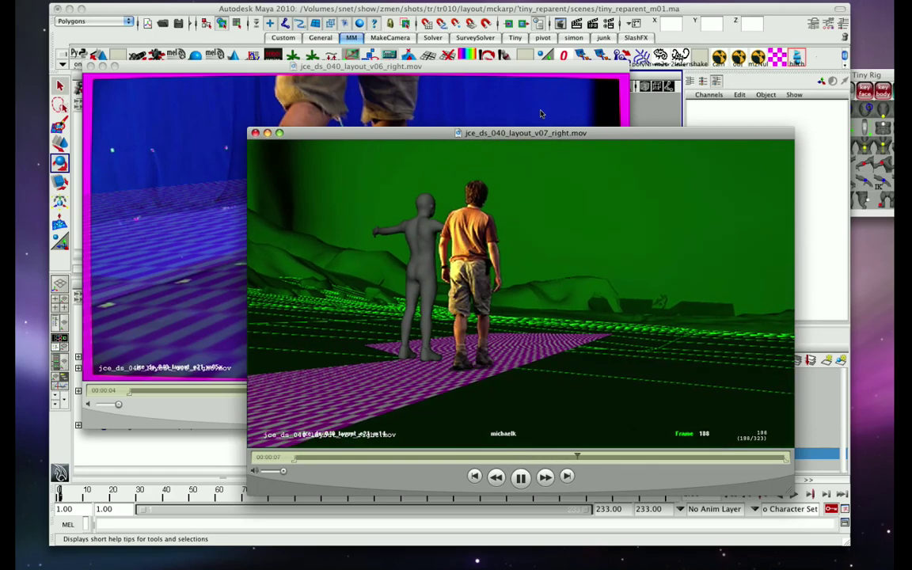
key(space)
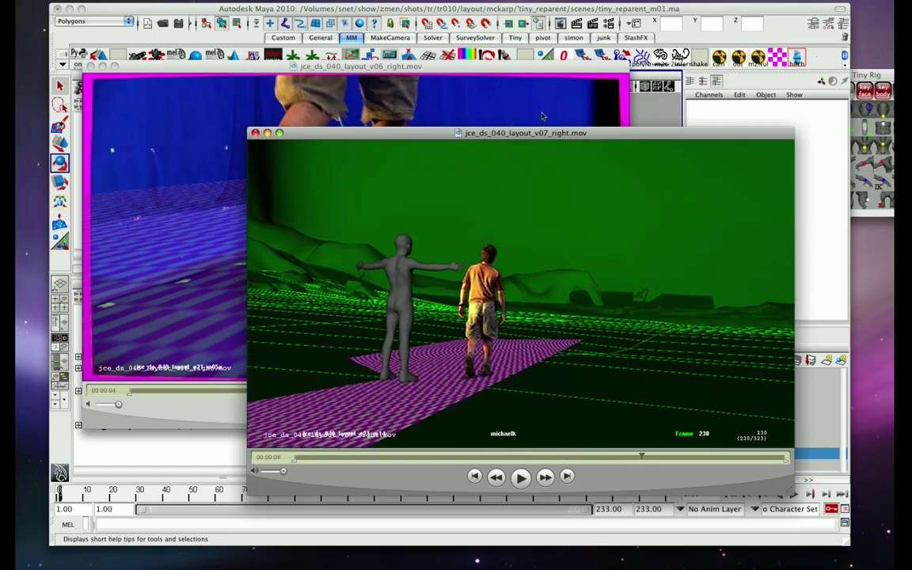
Minimize both QuickTime clips, play the troll's treadmill walk in Maya, and return to frame 1
click(268, 133)
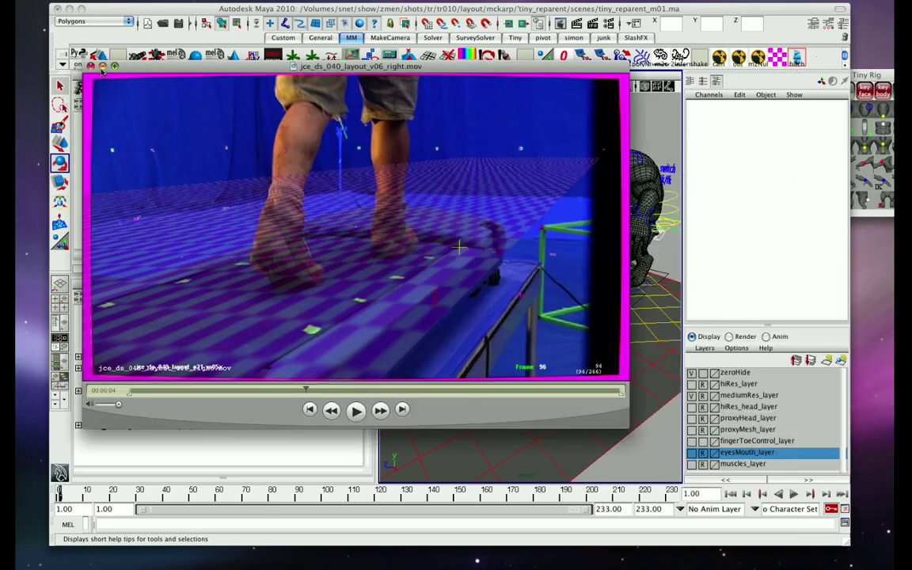
click(102, 66)
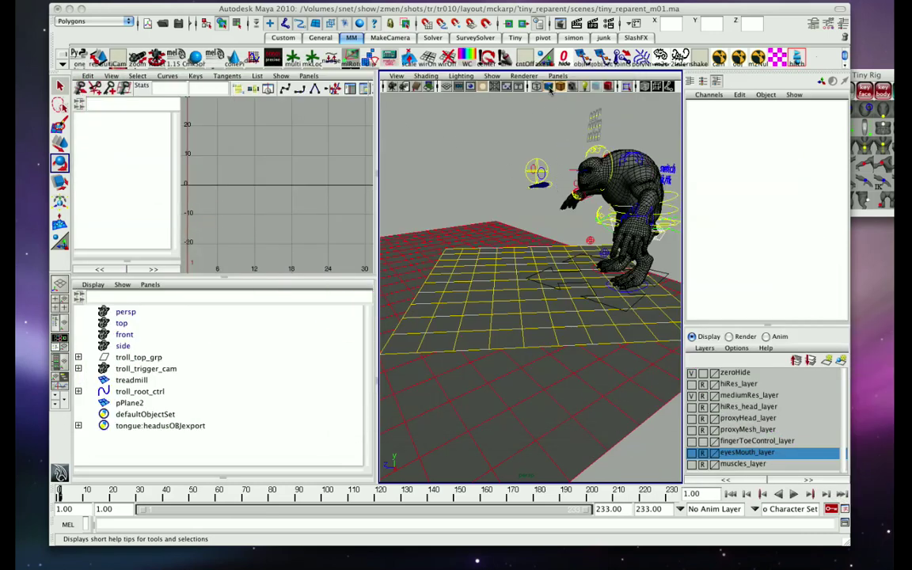
key(alt+v)
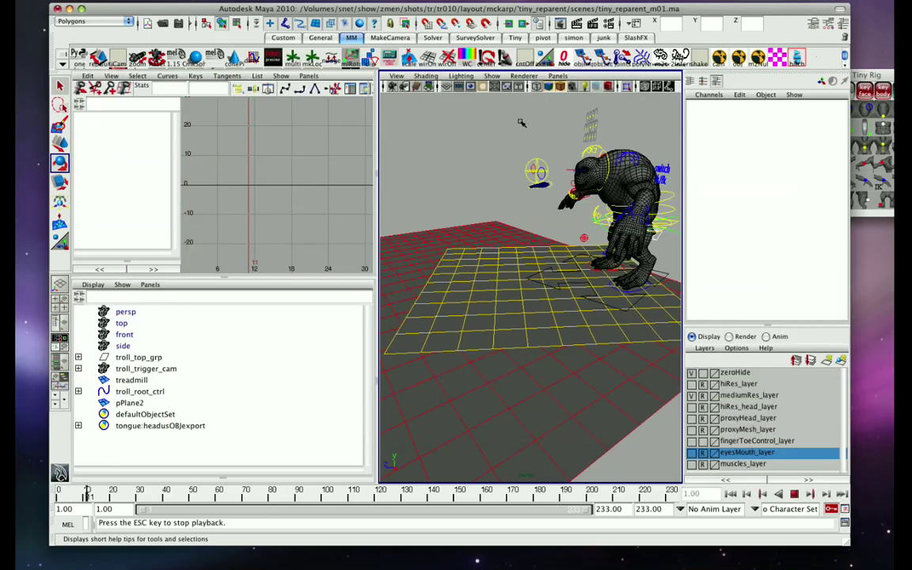
click(89, 495)
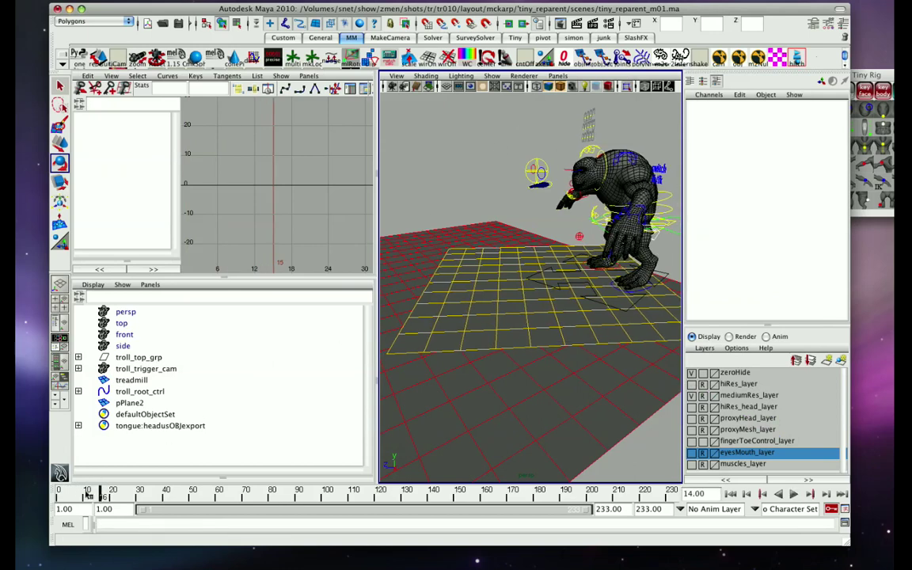
key(alt+v)
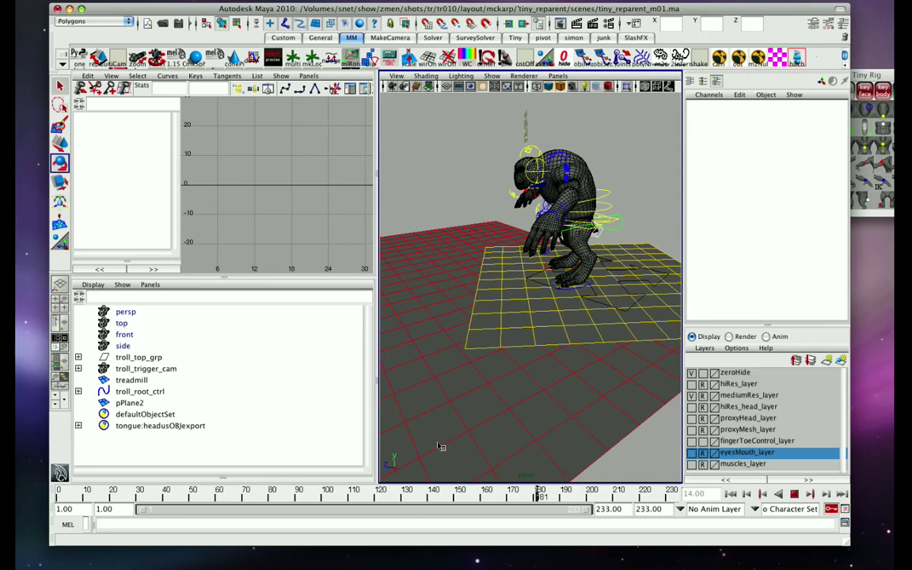
key(Escape)
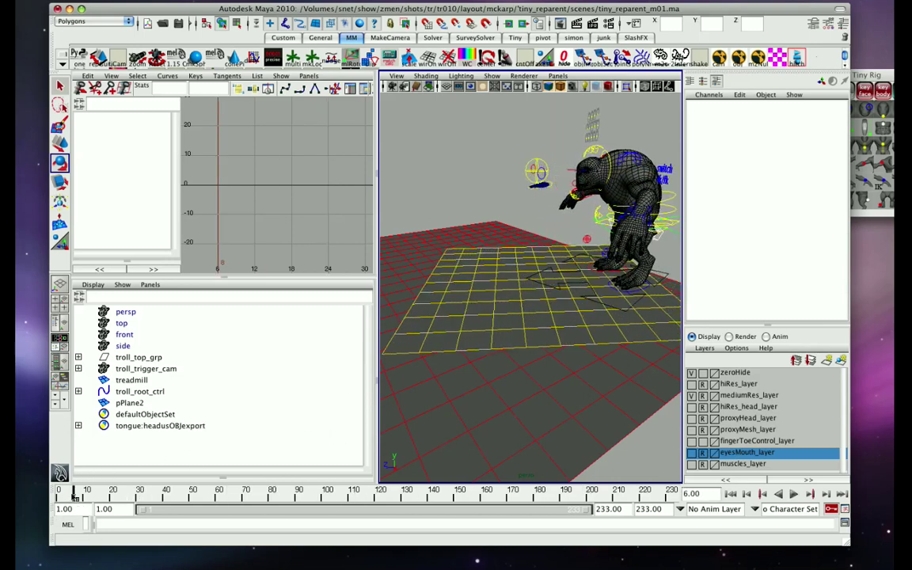
key(alt+v)
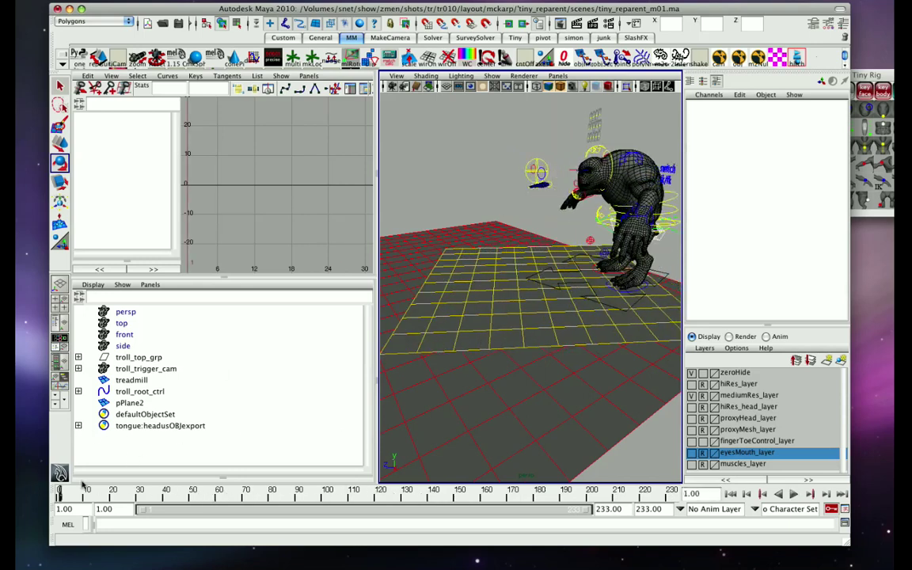
key(alt+v)
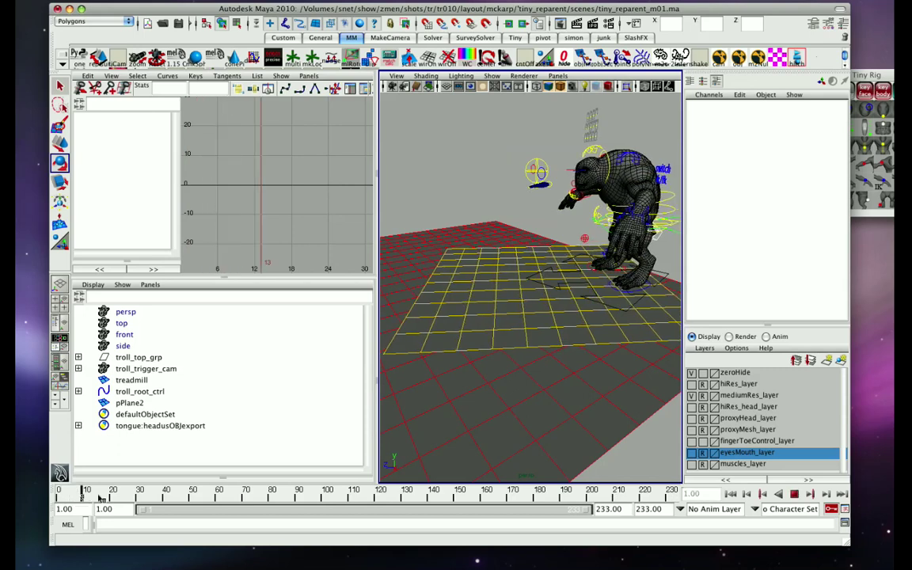
click(88, 495)
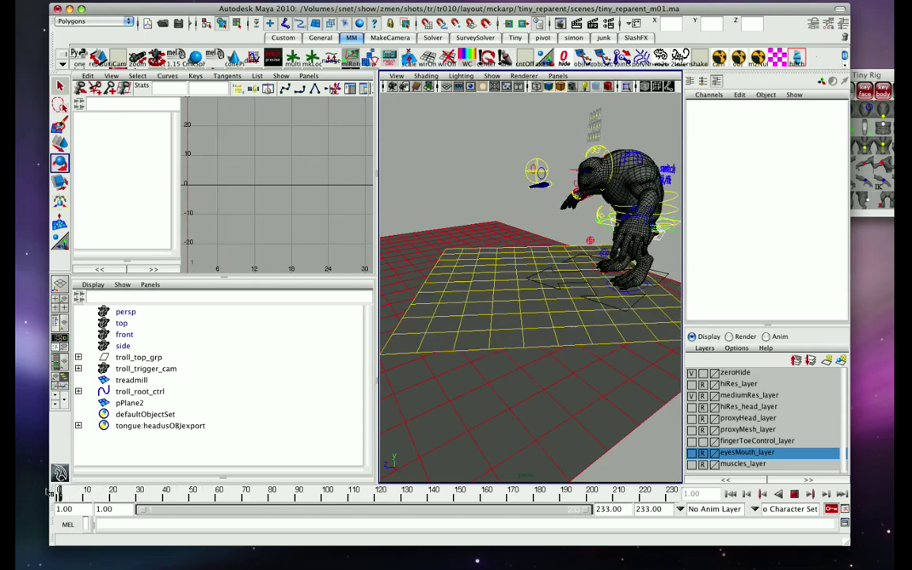
mouse_move(88, 494)
mouse_down()
mouse_move(49, 493)
mouse_move(257, 496)
mouse_move(53, 491)
mouse_up()
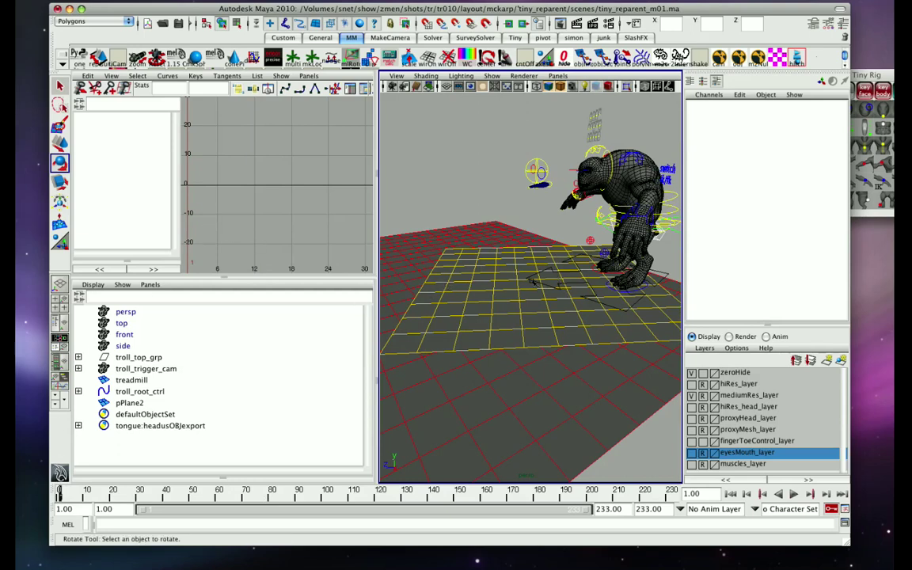
Inspect the treadmill's animated Translate Z curve, then select troll_root_ctrl with its flat curves
click(532, 280)
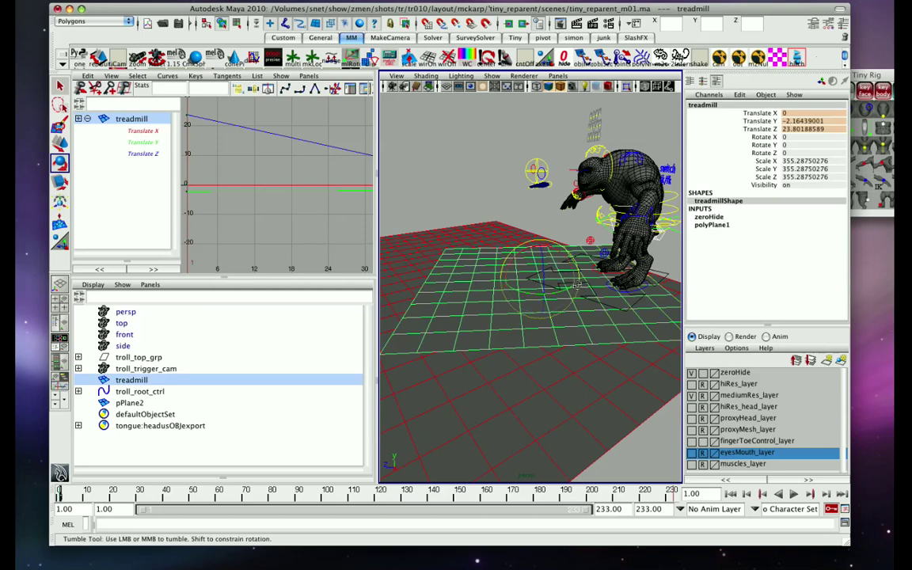
alt+right_drag(578, 285, 598, 308)
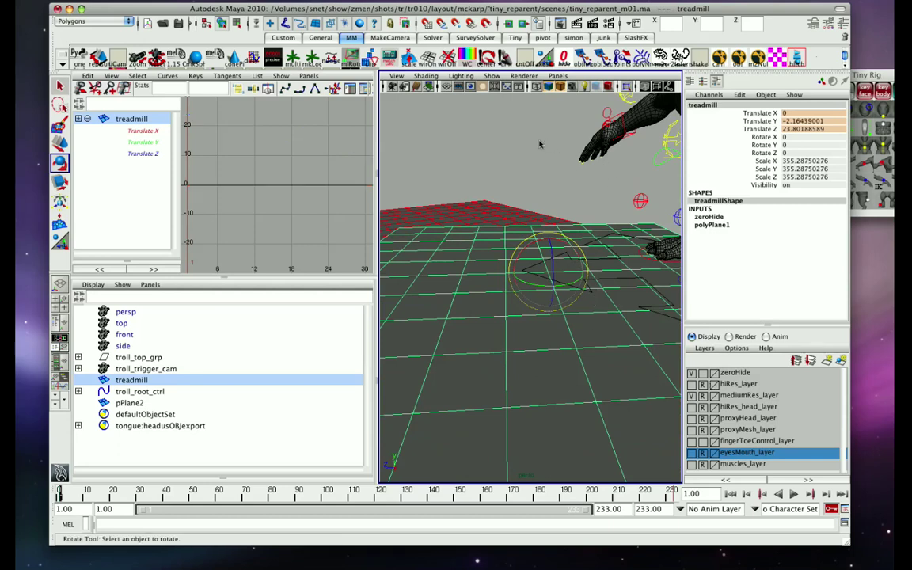
click(583, 274)
click(566, 257)
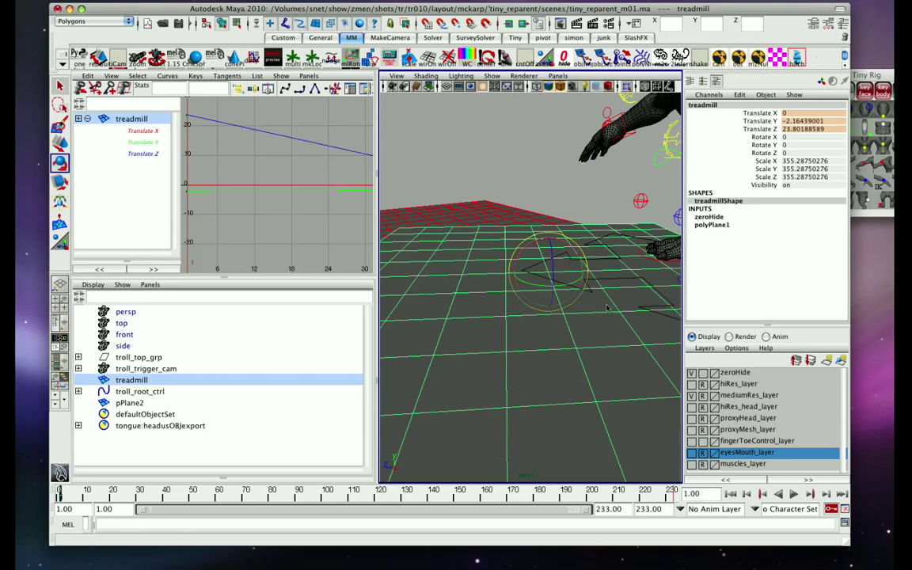
alt+drag(609, 309, 577, 315)
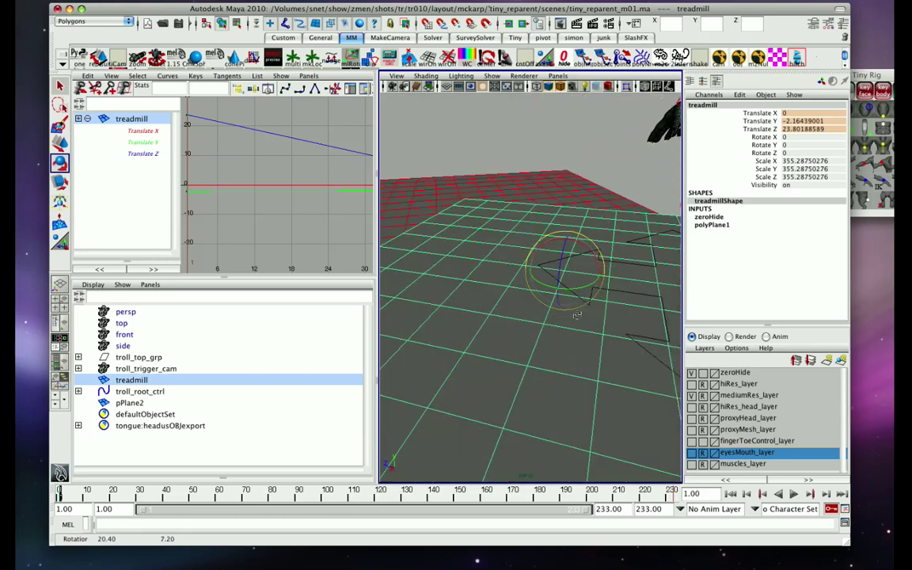
alt+right_drag(577, 316, 350, 251)
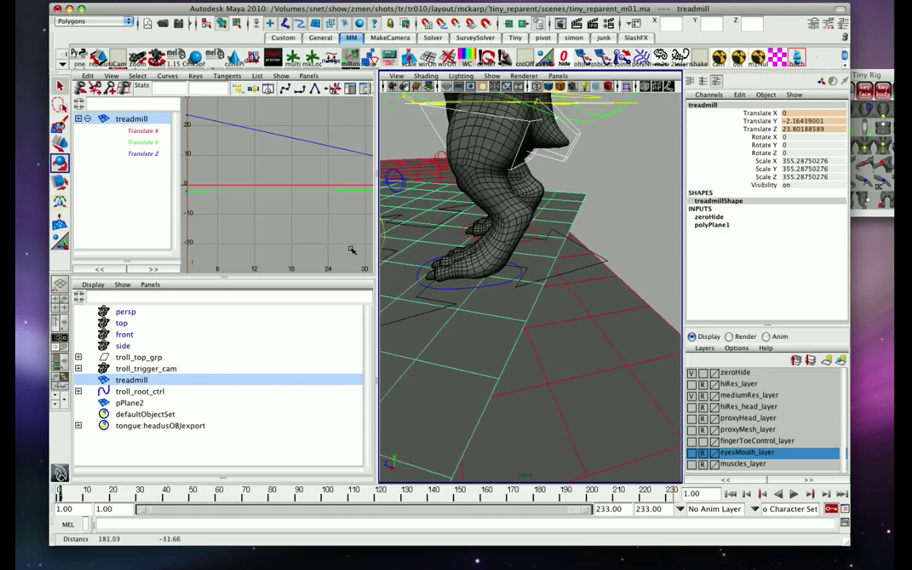
click(608, 264)
alt+right_drag(608, 264, 577, 299)
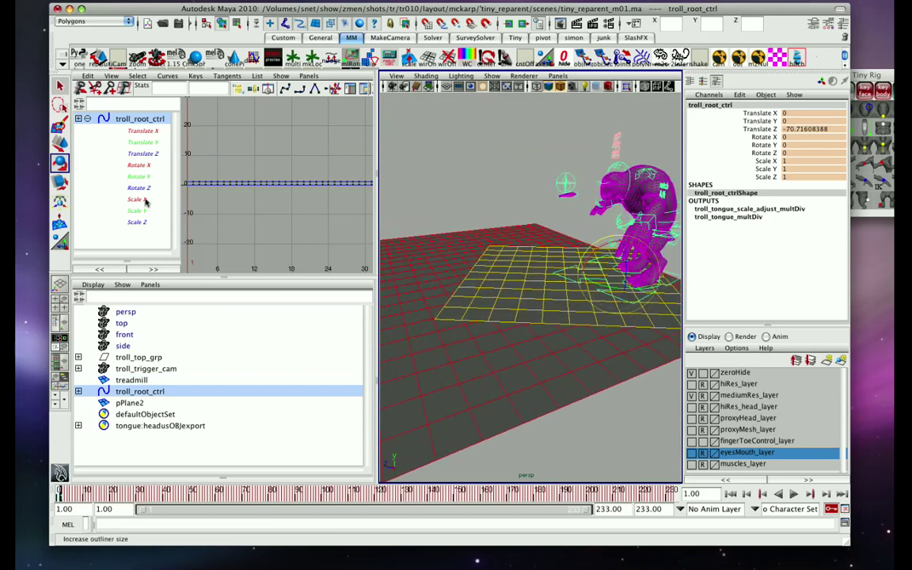
Load troll_root_ctrl as child and treadmill as parent, then reparent with baked transforms
click(94, 60)
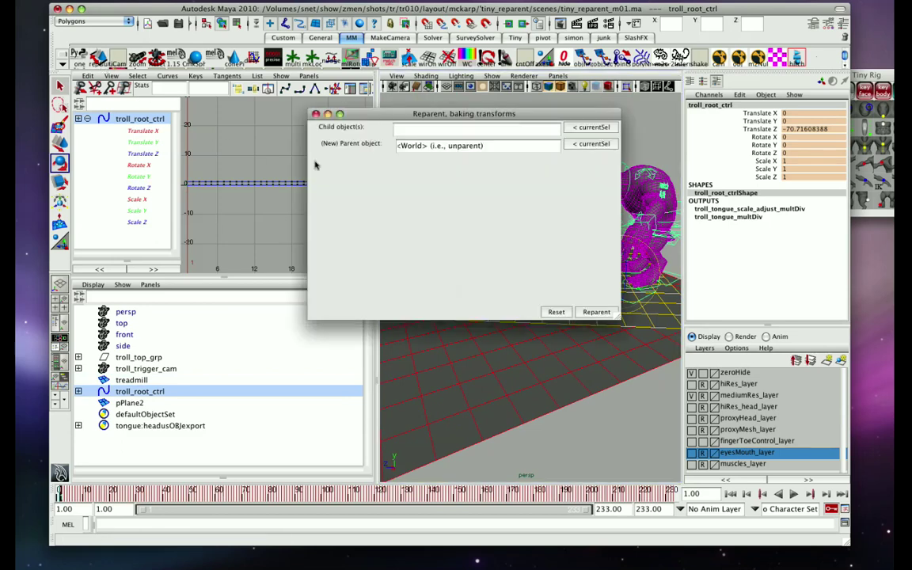
click(592, 127)
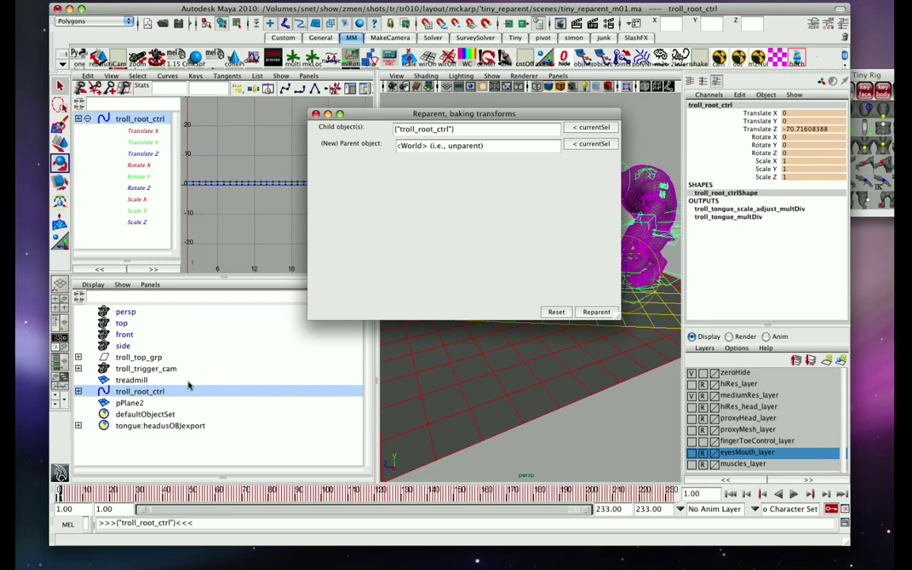
click(145, 381)
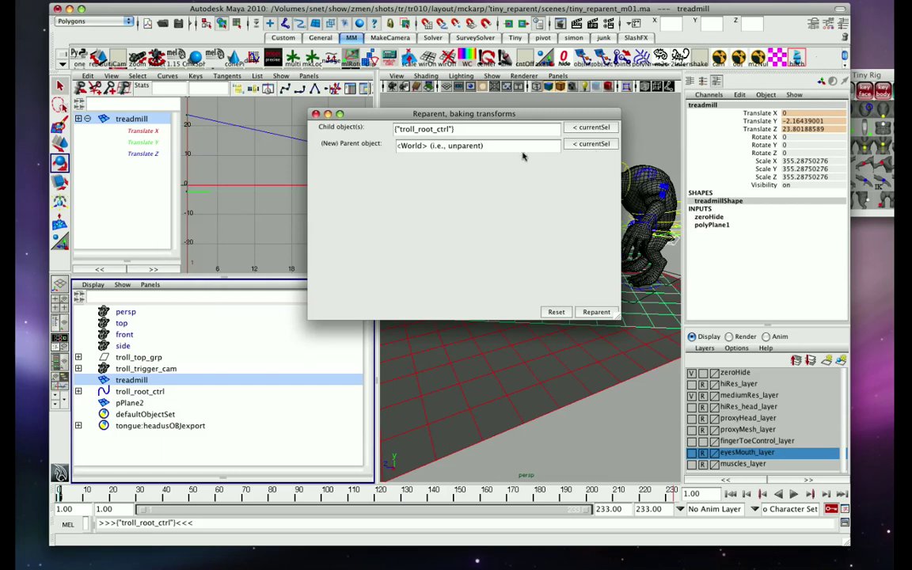
click(590, 144)
drag(471, 111, 291, 102)
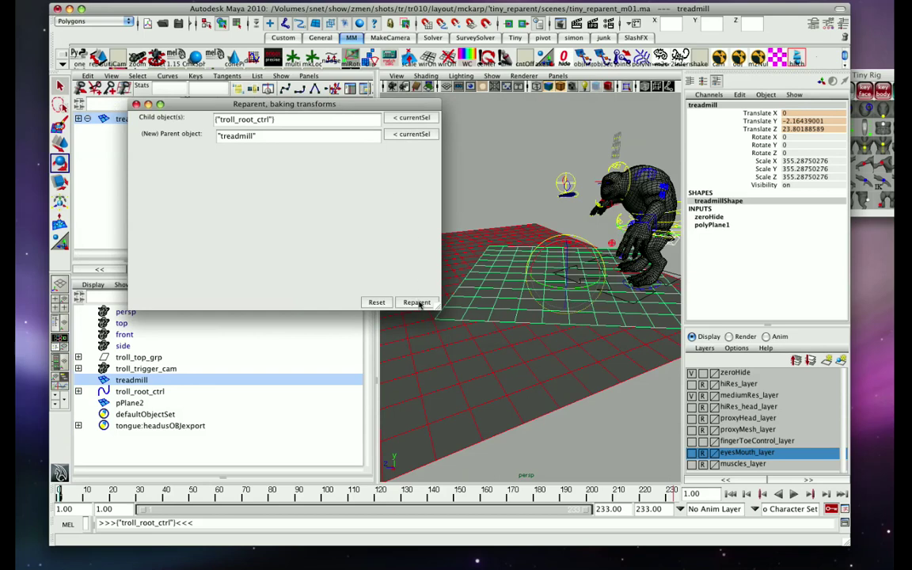
click(417, 303)
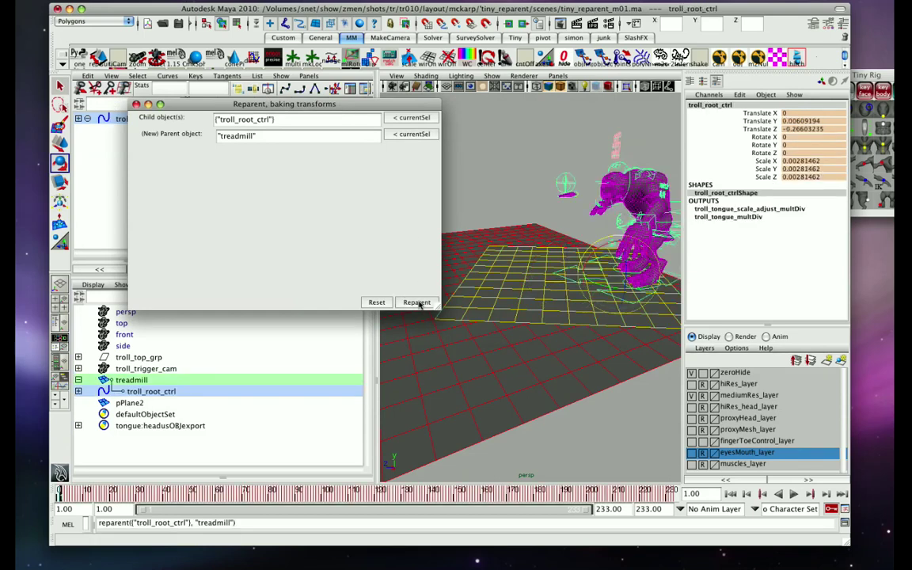
Close the Reparent dialog and replay the animation repeatedly to check the troll moves with the treadmill
click(136, 104)
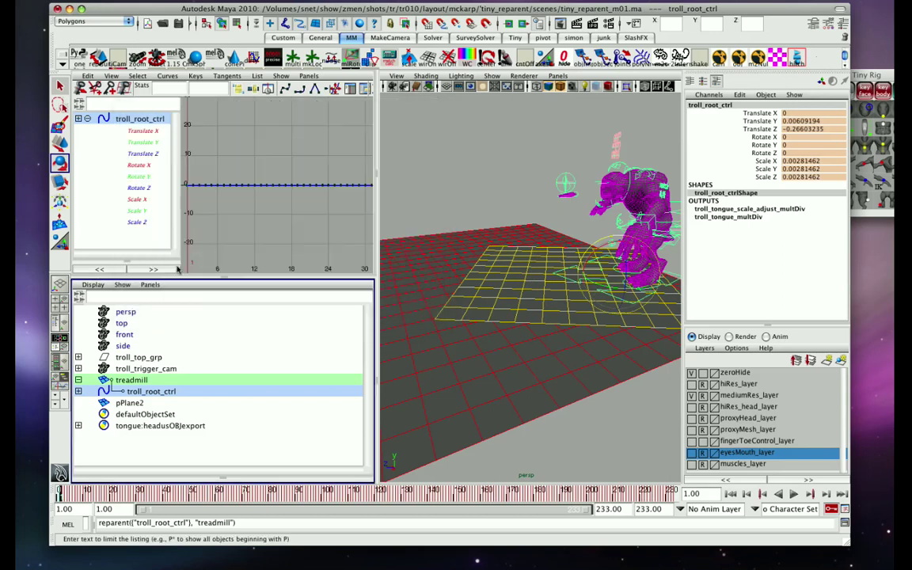
key(alt+v)
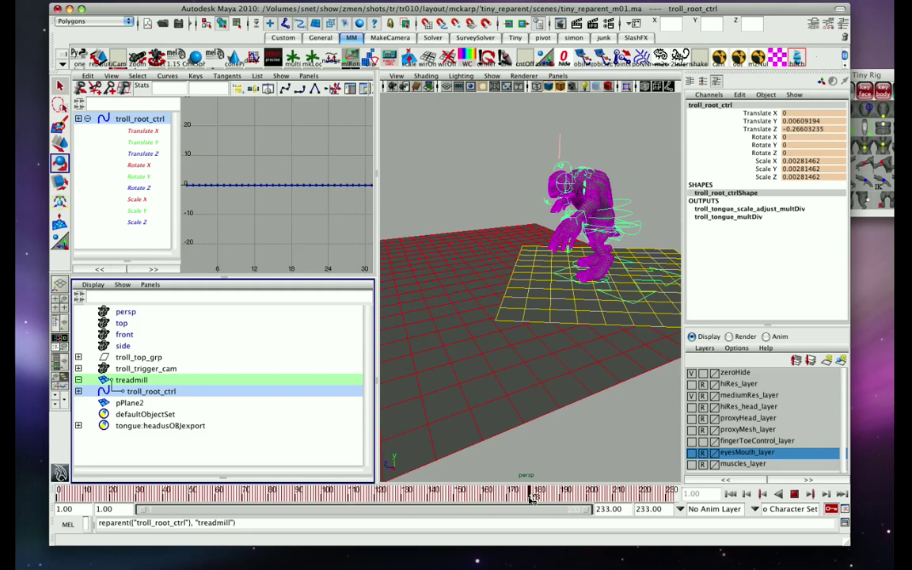
key(alt+v)
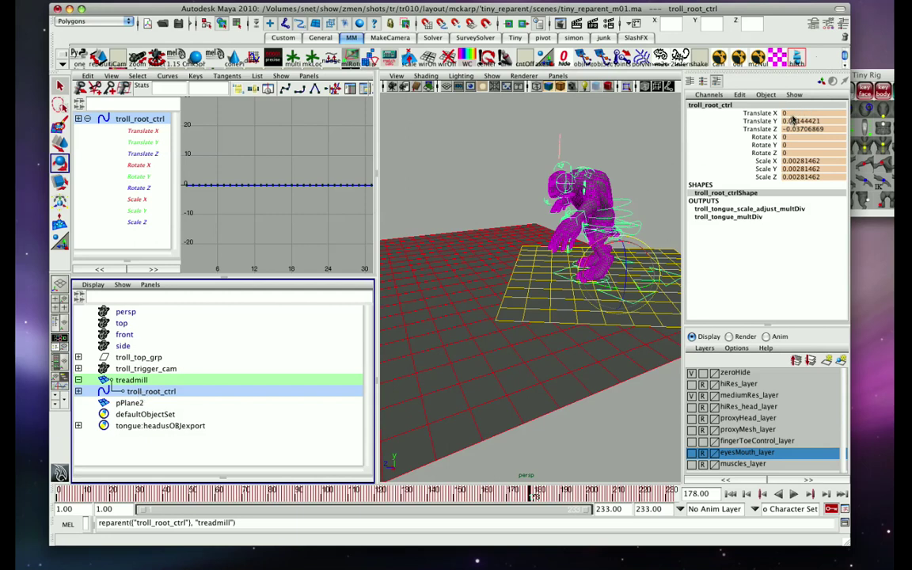
key(alt+v)
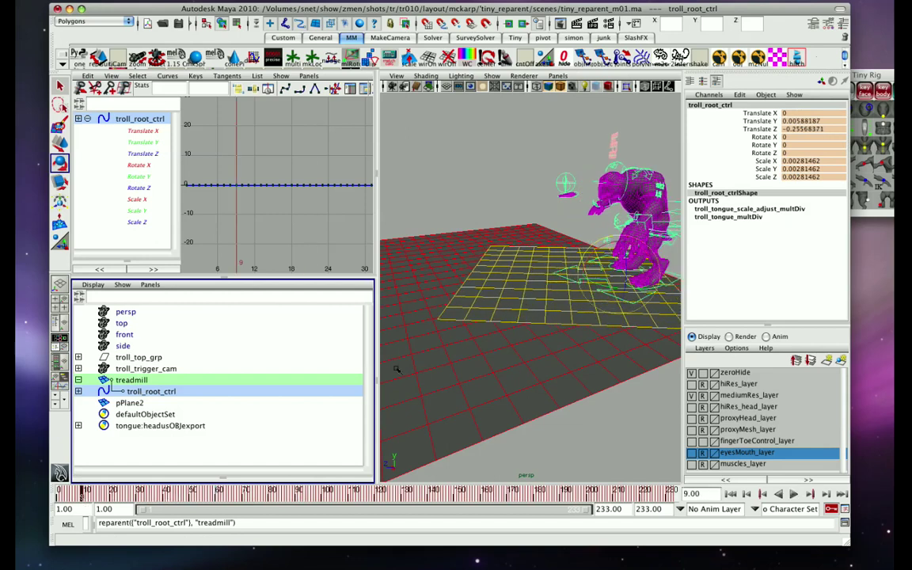
key(alt+v)
click(97, 491)
key(alt+v)
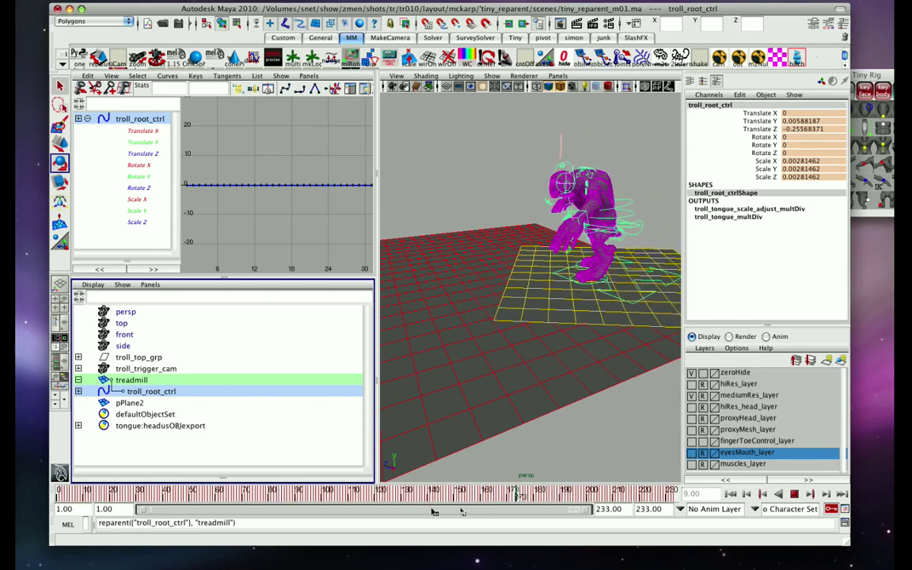
key(alt+v)
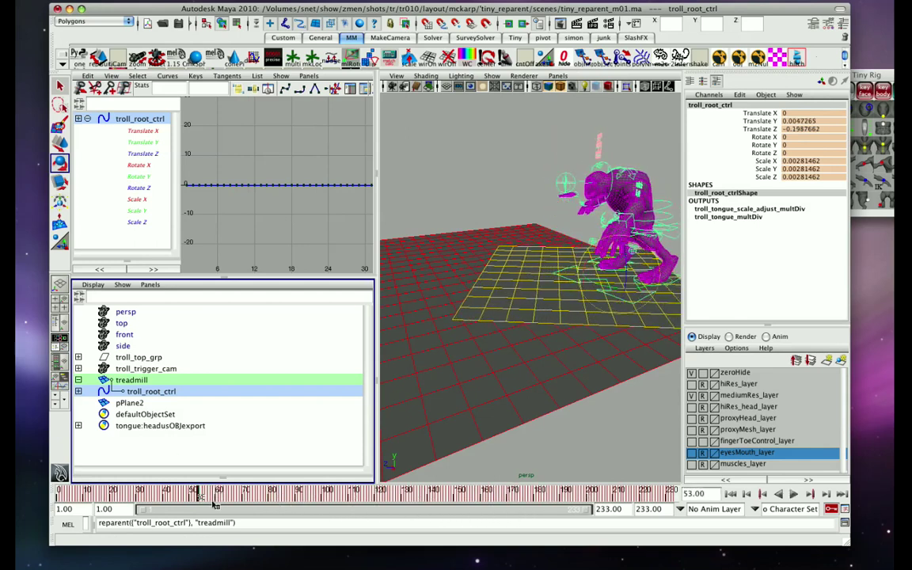
key(alt+v)
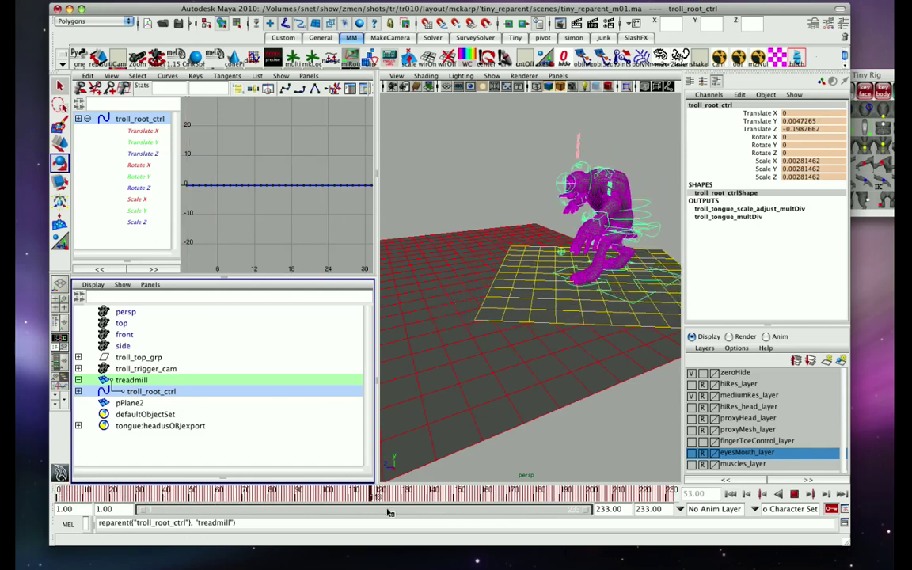
key(alt+v)
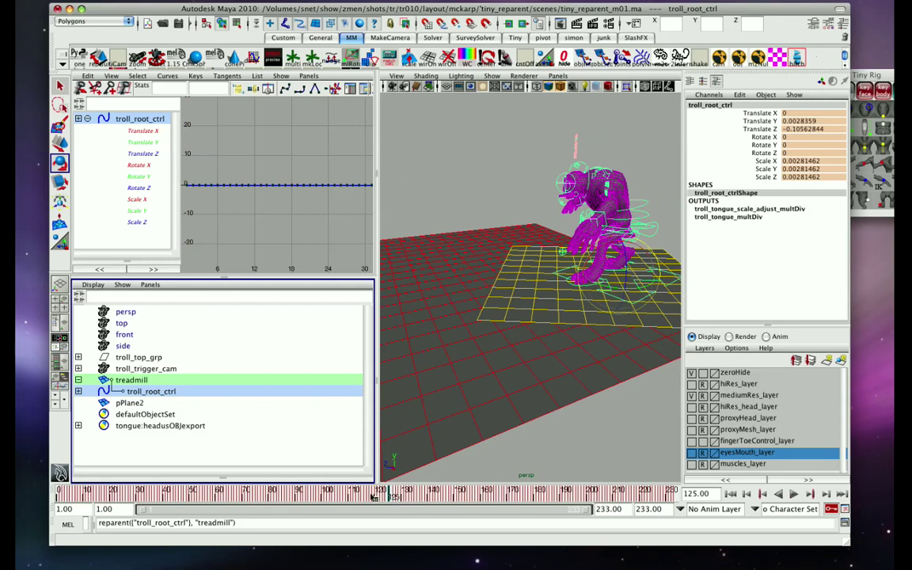
key(alt+v)
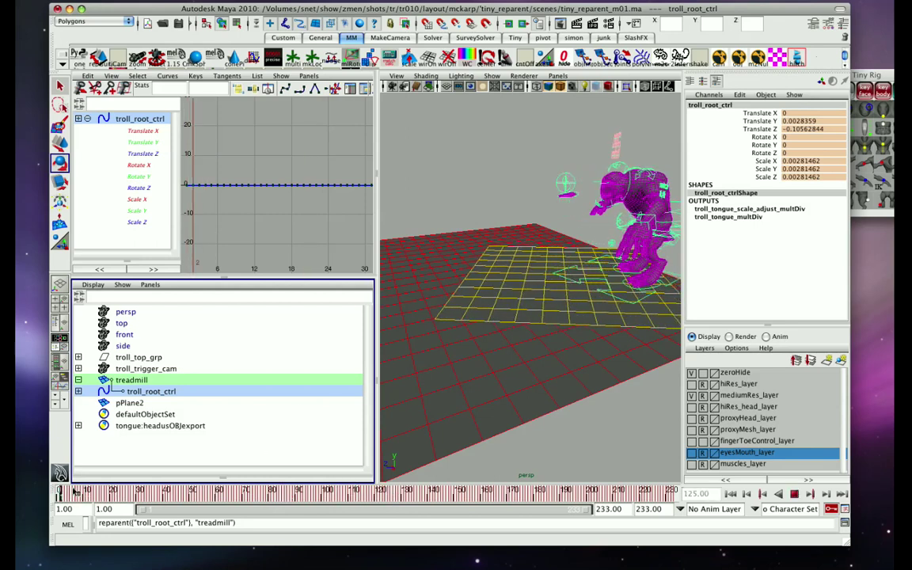
key(alt+v)
Select treadmill in the Outliner and apply Mute Selected to its Translate X, Y and Z channels
click(127, 380)
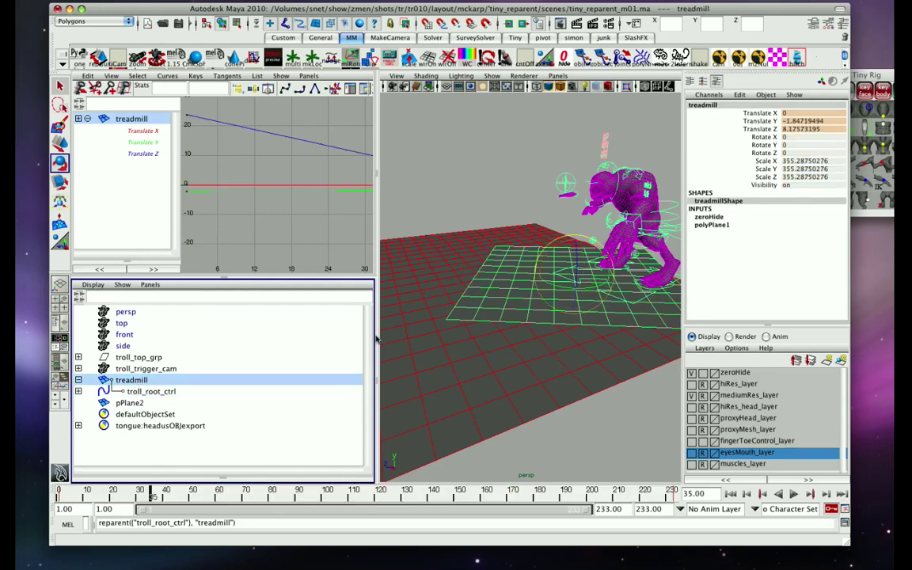
drag(776, 113, 762, 129)
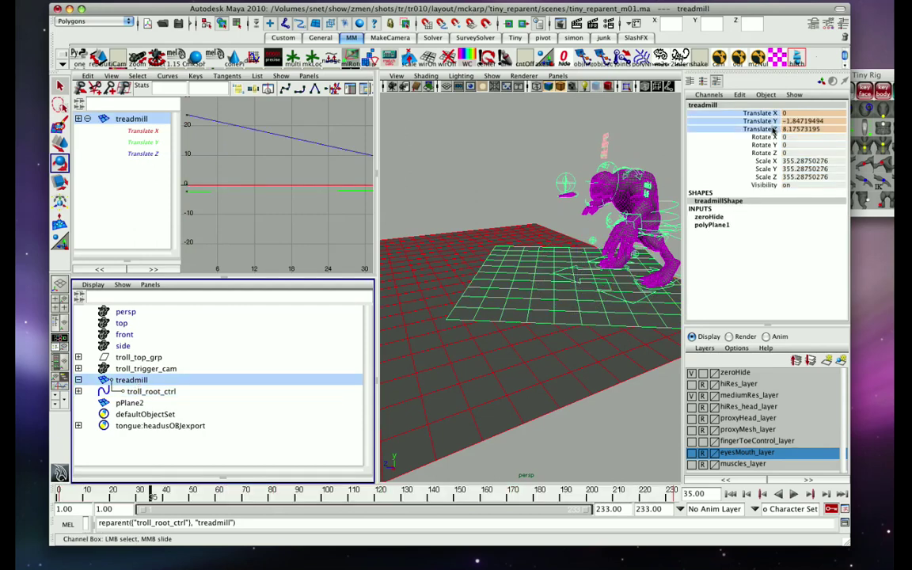
right_click(768, 124)
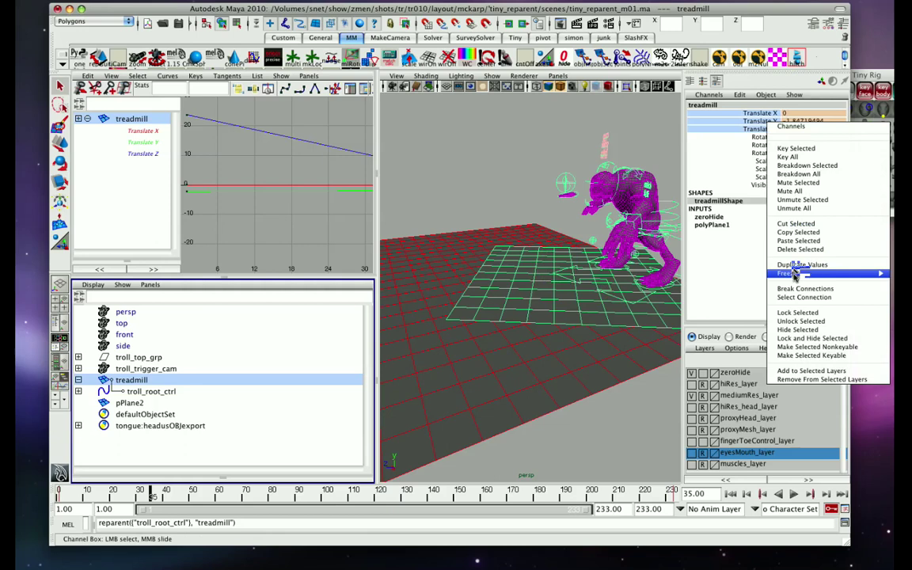
click(797, 183)
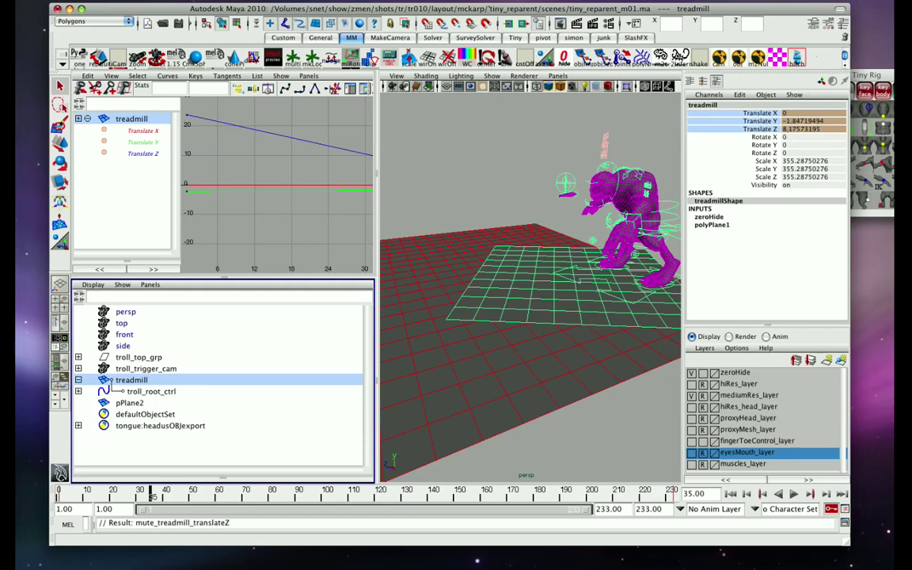
key(alt+v)
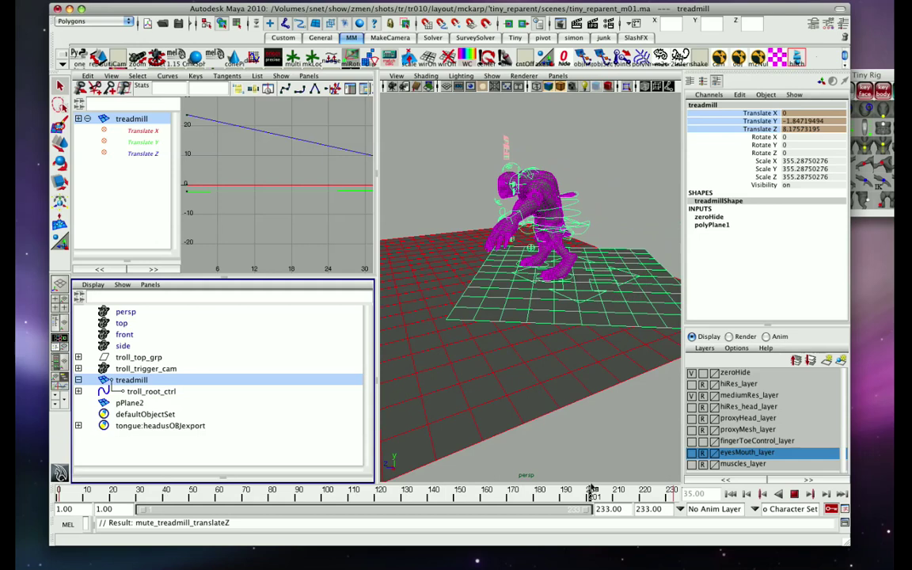
drag(591, 491, 375, 477)
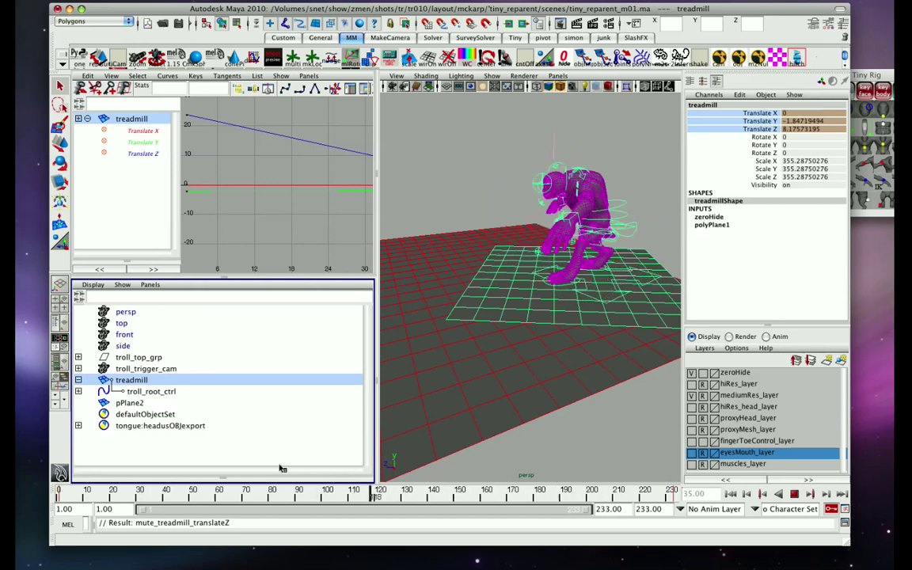
key(Escape)
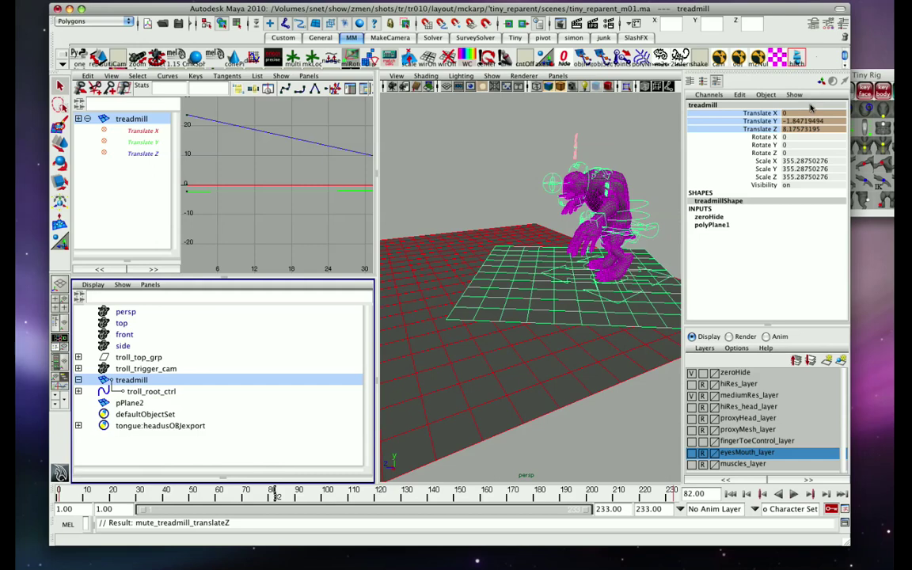